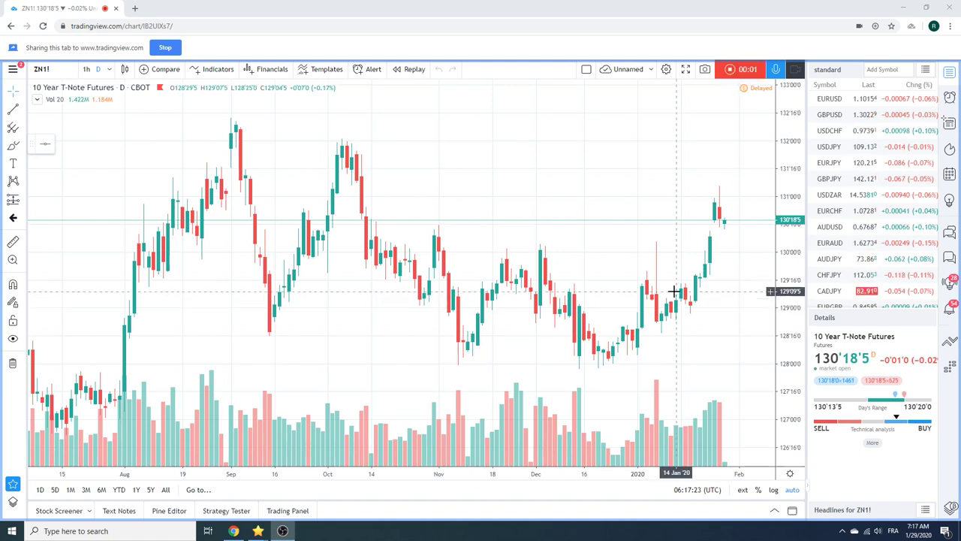
Step: Load the daily EURCHF chart from the watchlist, replacing the T-Note futures
{"action": "scroll", "coordinate": [873, 174], "scroll_direction": "down", "scroll_amount": 3}
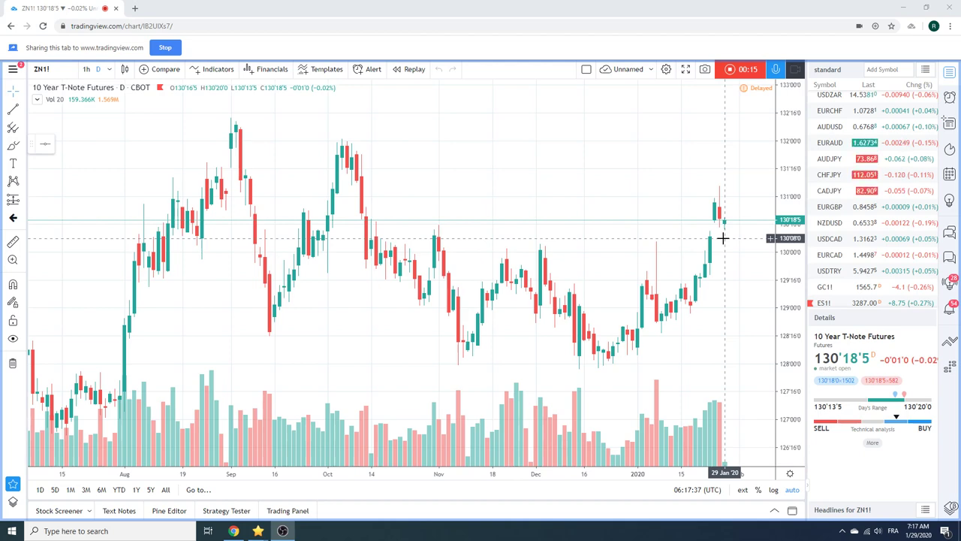
{"action": "left_click", "coordinate": [832, 111]}
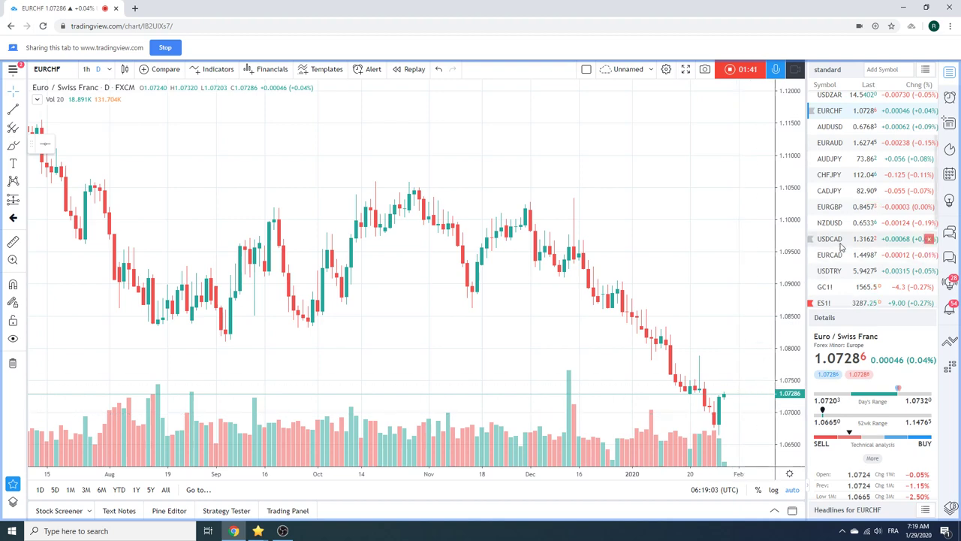
Step: Load the daily AUDUSD chart from the watchlist in place of EURCHF
{"action": "left_click", "coordinate": [833, 127]}
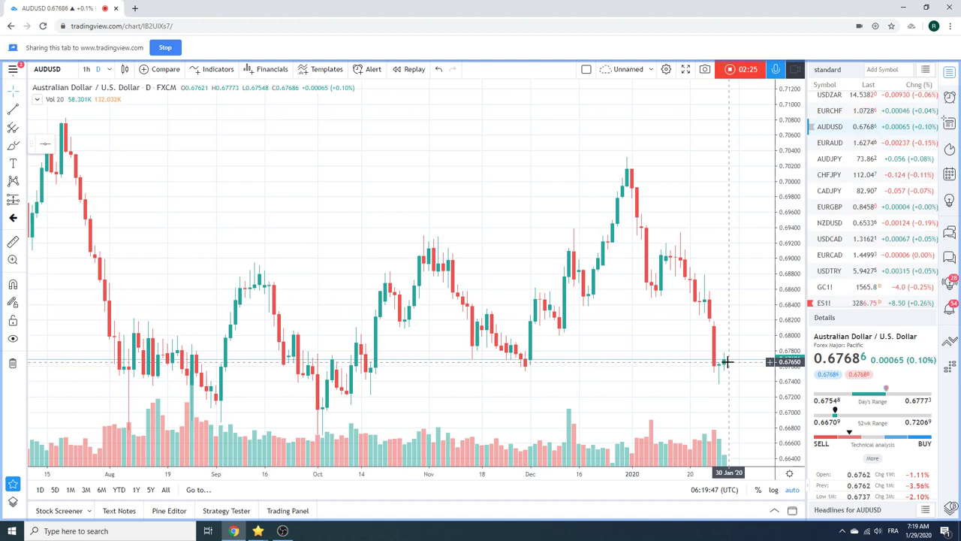
Step: Load the daily USDZAR chart from the watchlist, then browse the watchlist
{"action": "left_click", "coordinate": [833, 96]}
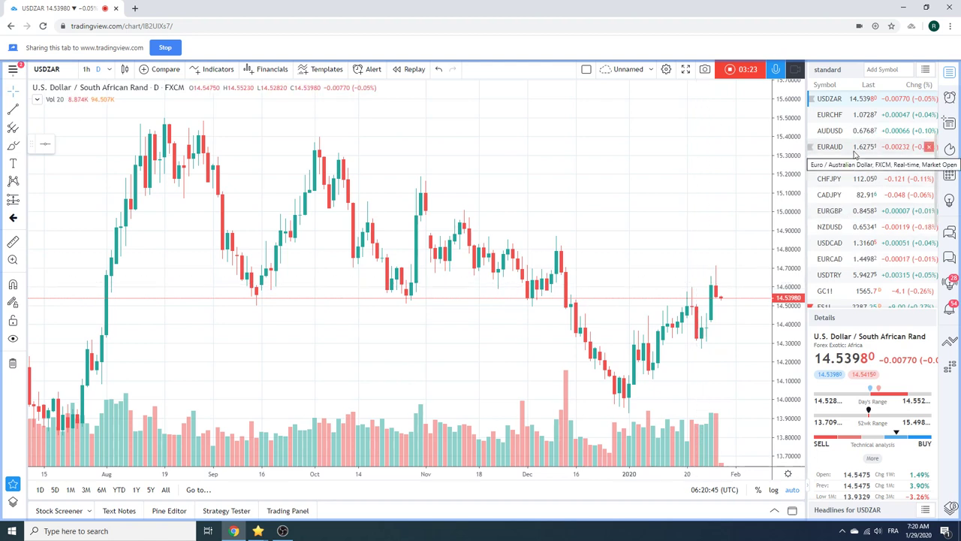
{"action": "scroll", "coordinate": [863, 217], "scroll_direction": "up", "scroll_amount": 3}
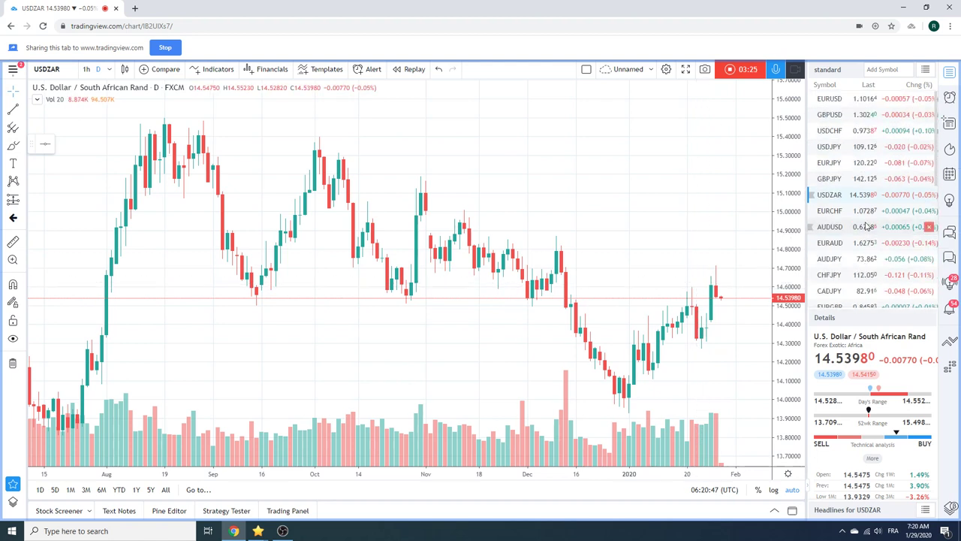
{"action": "scroll", "coordinate": [863, 225], "scroll_direction": "down", "scroll_amount": 3}
Step: Load the daily ES1! S&P 500 E-mini chart, then browse further down the watchlist
{"action": "left_click", "coordinate": [856, 284]}
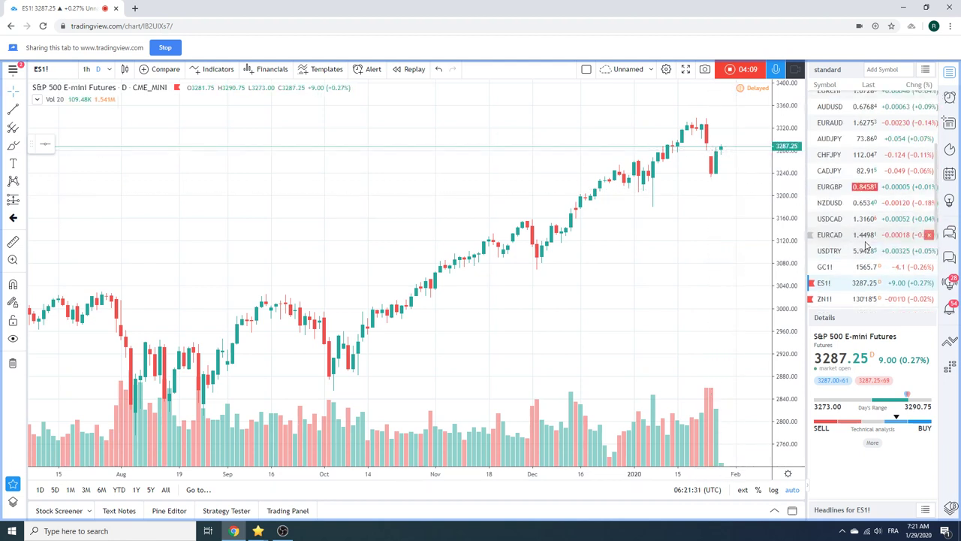
{"action": "scroll", "coordinate": [886, 229], "scroll_direction": "down", "scroll_amount": 1}
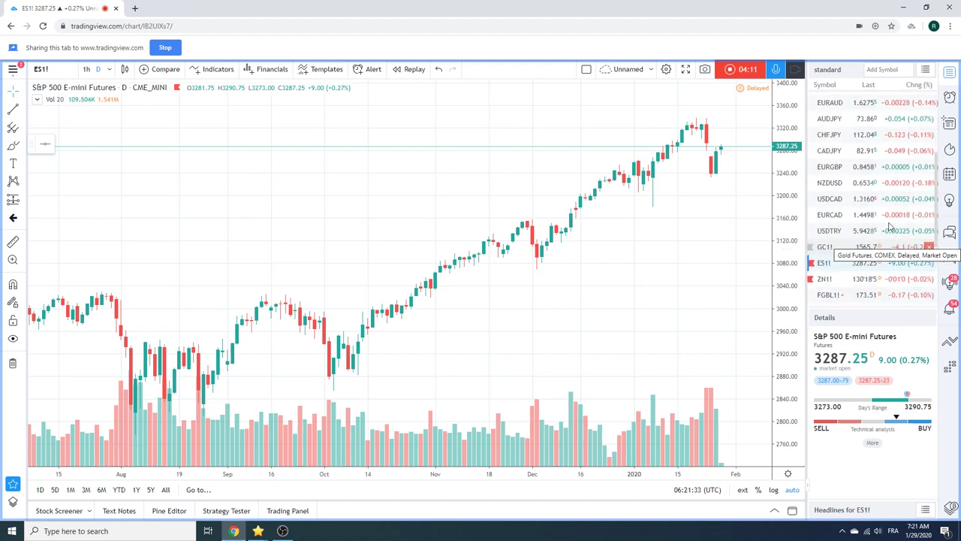
{"action": "scroll", "coordinate": [903, 187], "scroll_direction": "down", "scroll_amount": 2}
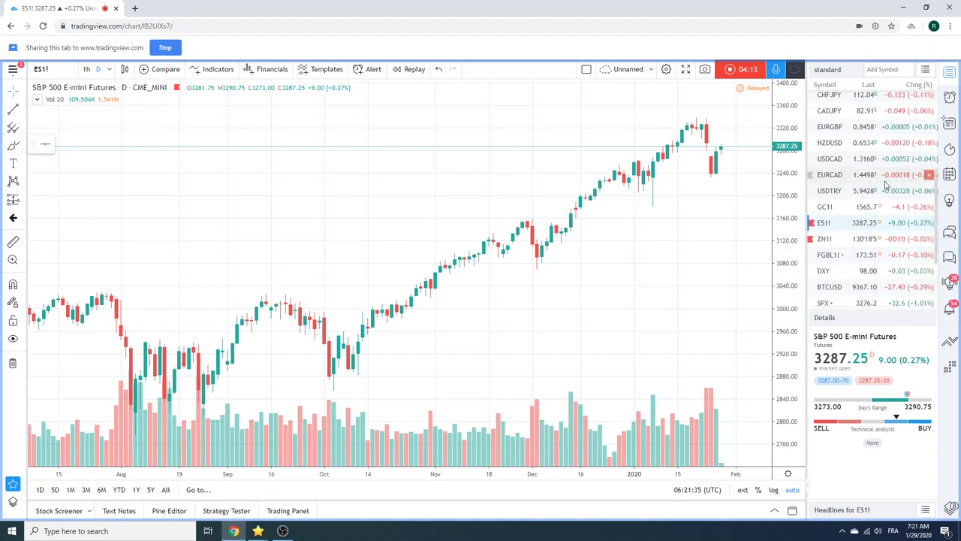
{"action": "scroll", "coordinate": [886, 184], "scroll_direction": "down", "scroll_amount": 1}
{"action": "scroll", "coordinate": [885, 182], "scroll_direction": "down", "scroll_amount": 2}
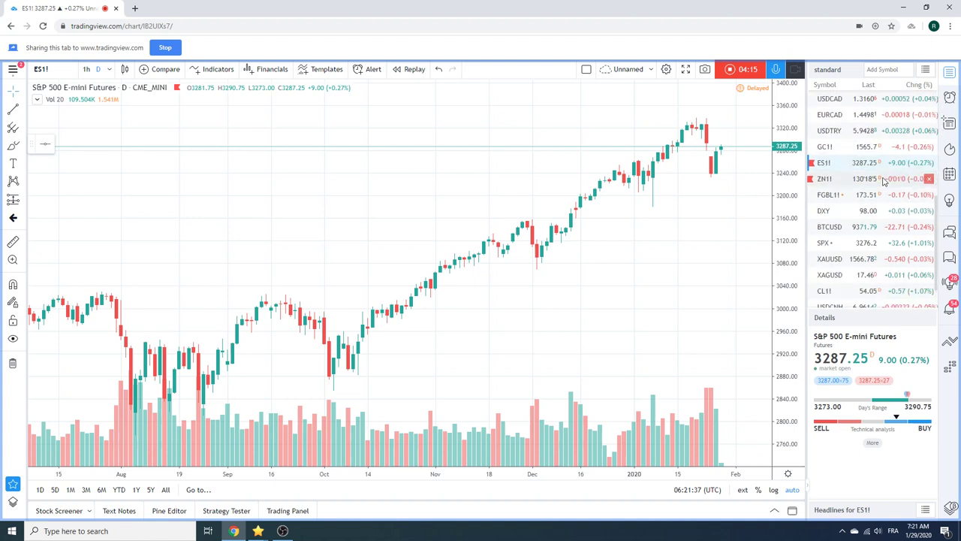
Step: Load Light Crude Oil Futures (CL1!) and set the interval to 1 hour
{"action": "left_click", "coordinate": [873, 291]}
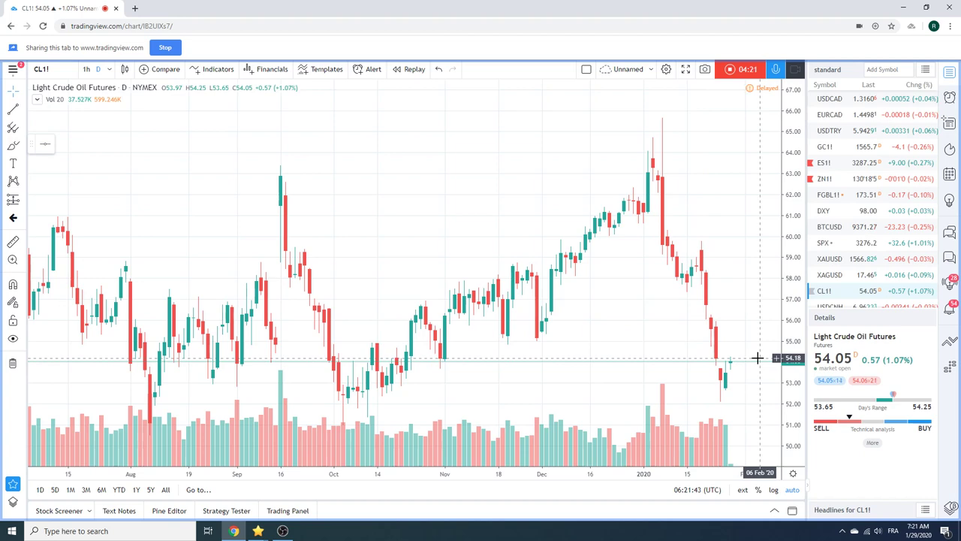
{"action": "left_click", "coordinate": [87, 68]}
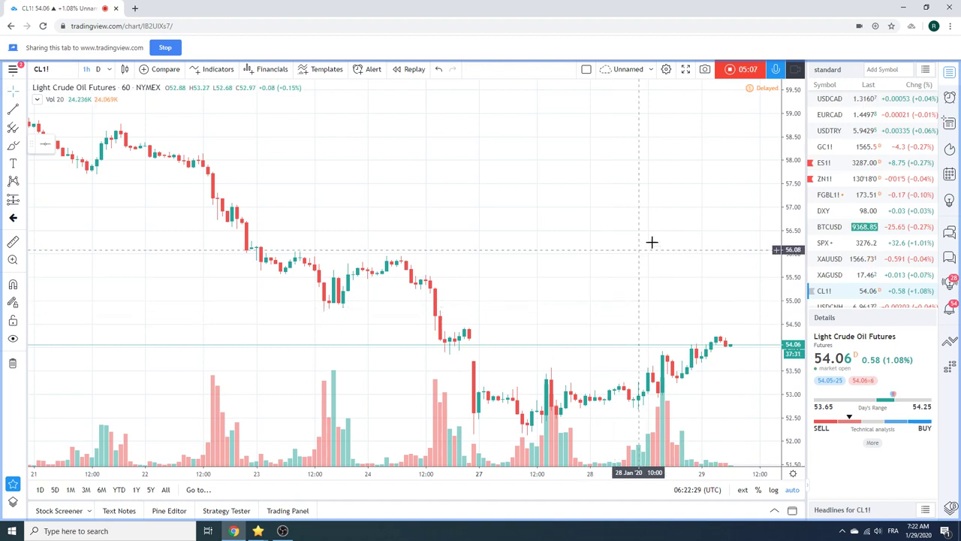
Step: Load Gold Futures (GC1!) and set the interval back to daily
{"action": "left_click", "coordinate": [822, 148]}
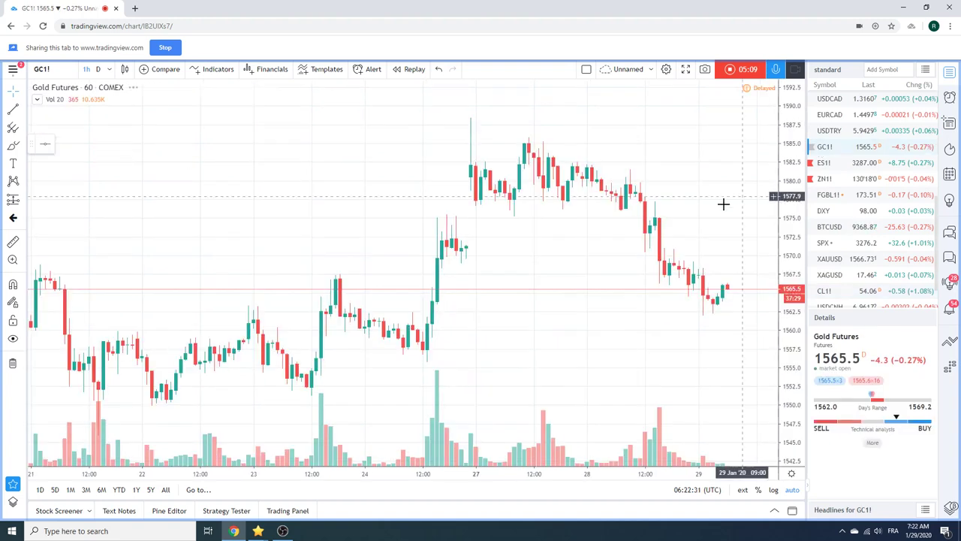
{"action": "left_click", "coordinate": [97, 69]}
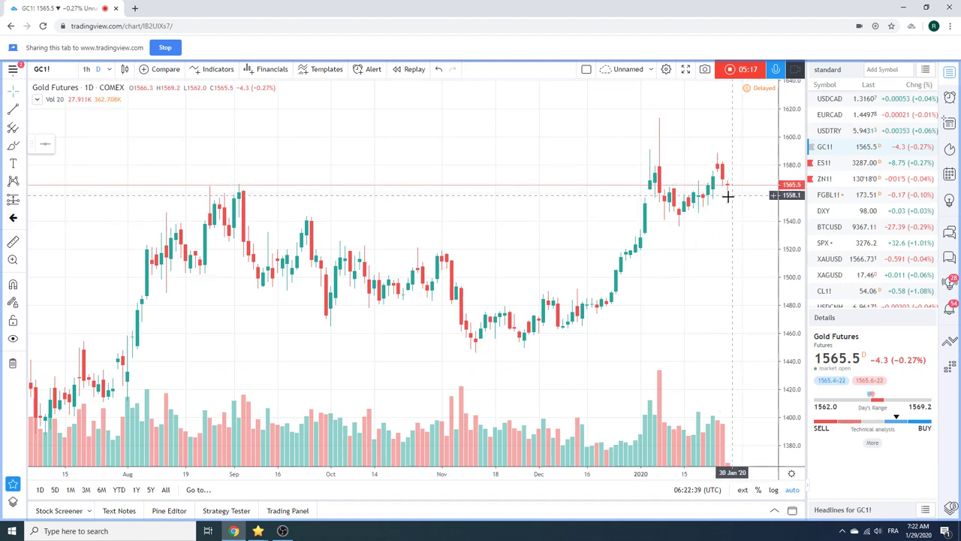
{"action": "left_click", "coordinate": [858, 226]}
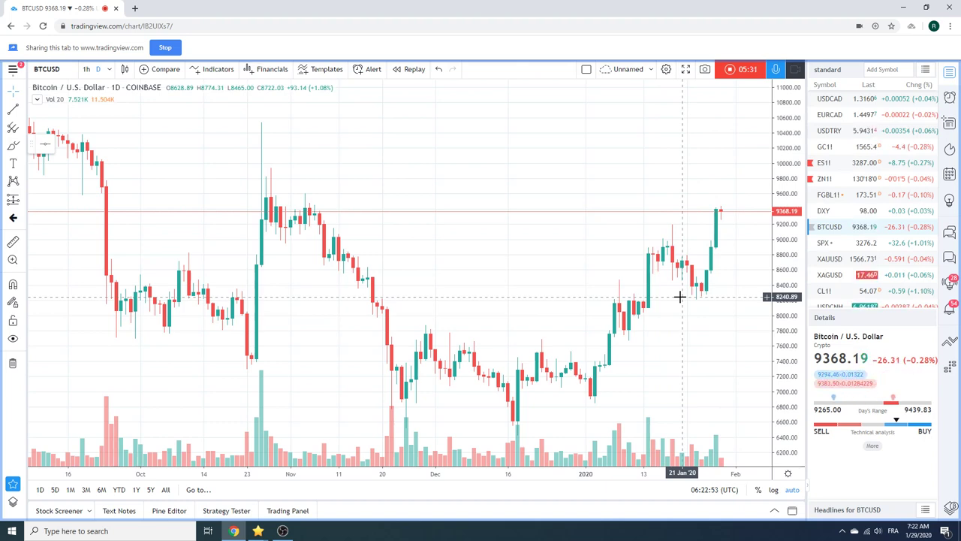
{"action": "scroll", "coordinate": [560, 258], "scroll_direction": "down", "scroll_amount": 5}
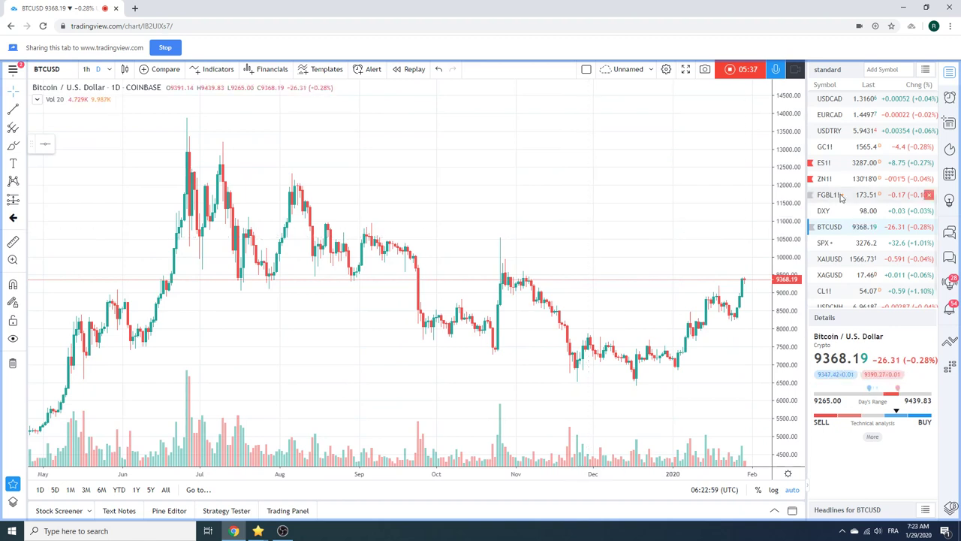
{"action": "scroll", "coordinate": [842, 213], "scroll_direction": "down", "scroll_amount": 5}
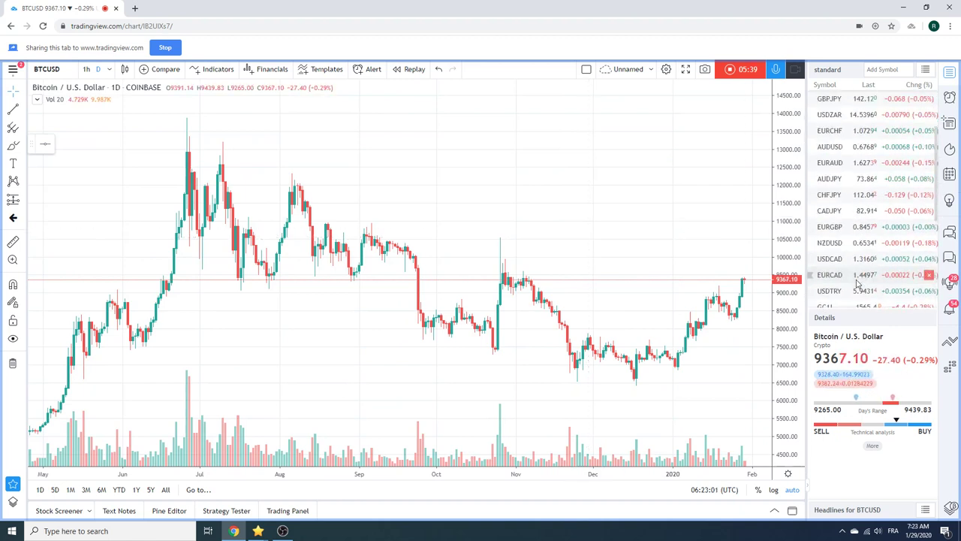
{"action": "scroll", "coordinate": [857, 283], "scroll_direction": "up", "scroll_amount": 1}
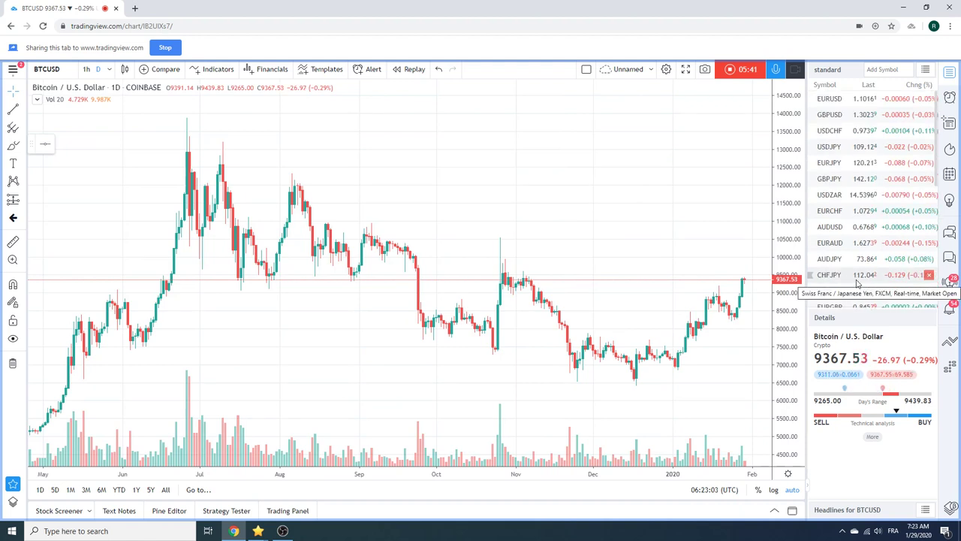
Step: On the daily GBPUSD chart, draw an extended trend line from the 8 Nov low to the latest candles
{"action": "left_click", "coordinate": [833, 117]}
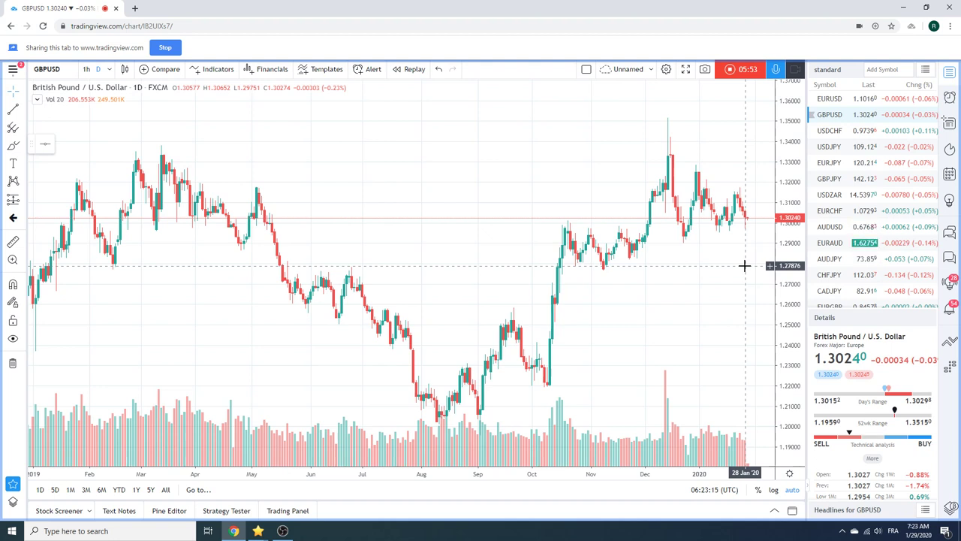
{"action": "left_click", "coordinate": [26, 112]}
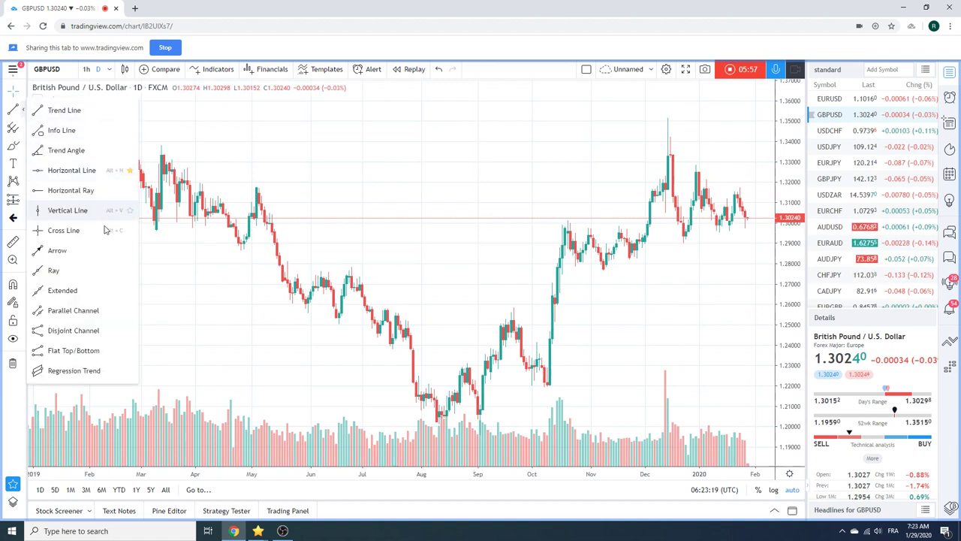
{"action": "left_click", "coordinate": [90, 292]}
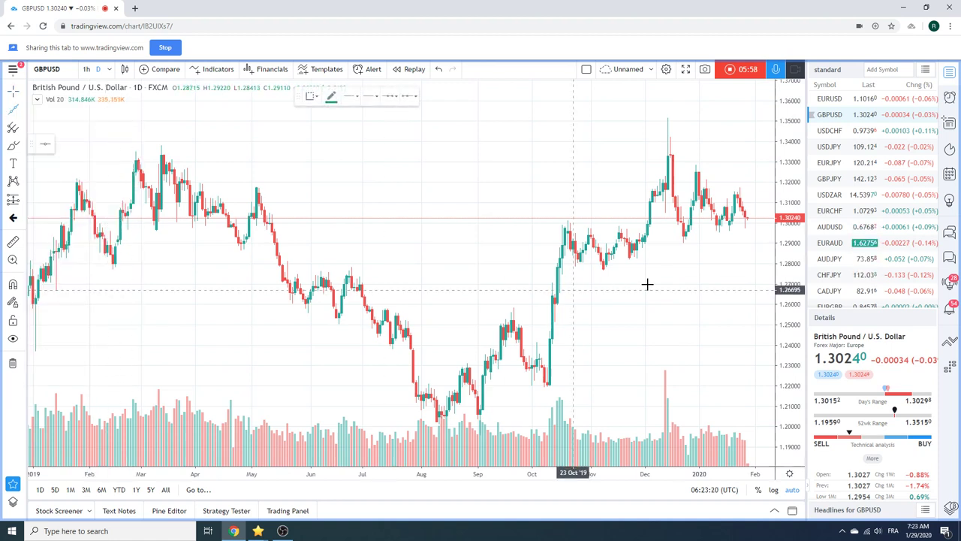
{"action": "left_click", "coordinate": [603, 271]}
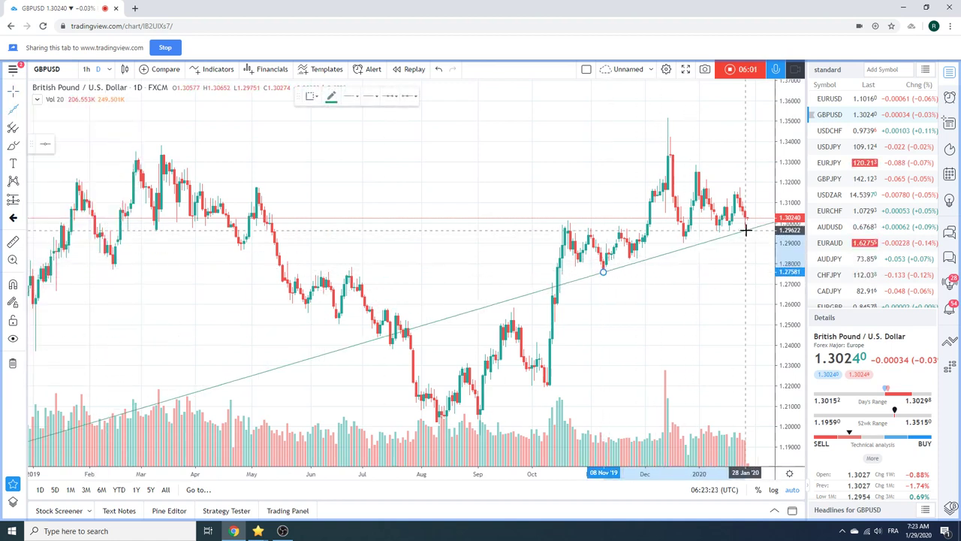
{"action": "left_click", "coordinate": [746, 223]}
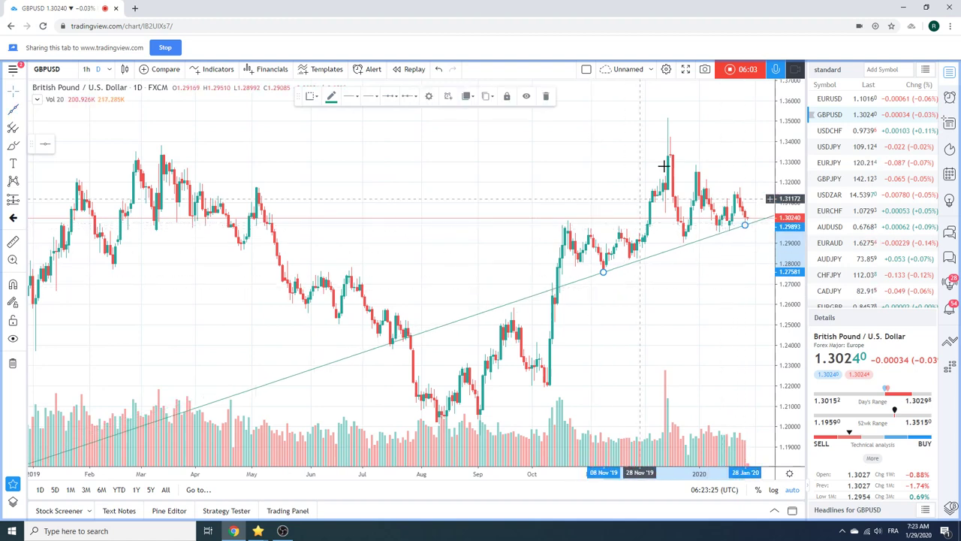
{"action": "scroll", "coordinate": [668, 289], "scroll_direction": "up", "scroll_amount": 5}
{"action": "scroll", "coordinate": [747, 161], "scroll_direction": "down", "scroll_amount": 3}
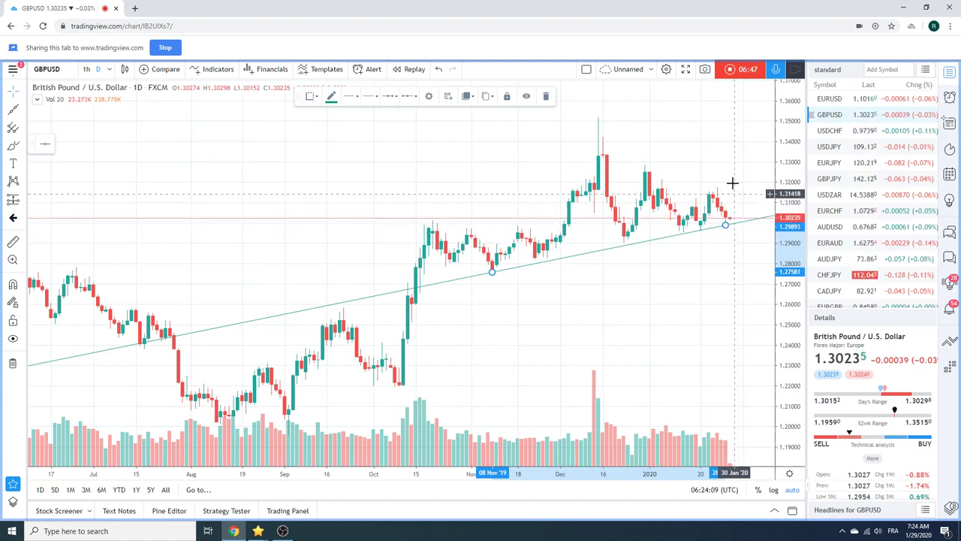
{"action": "scroll", "coordinate": [835, 178], "scroll_direction": "down", "scroll_amount": 2}
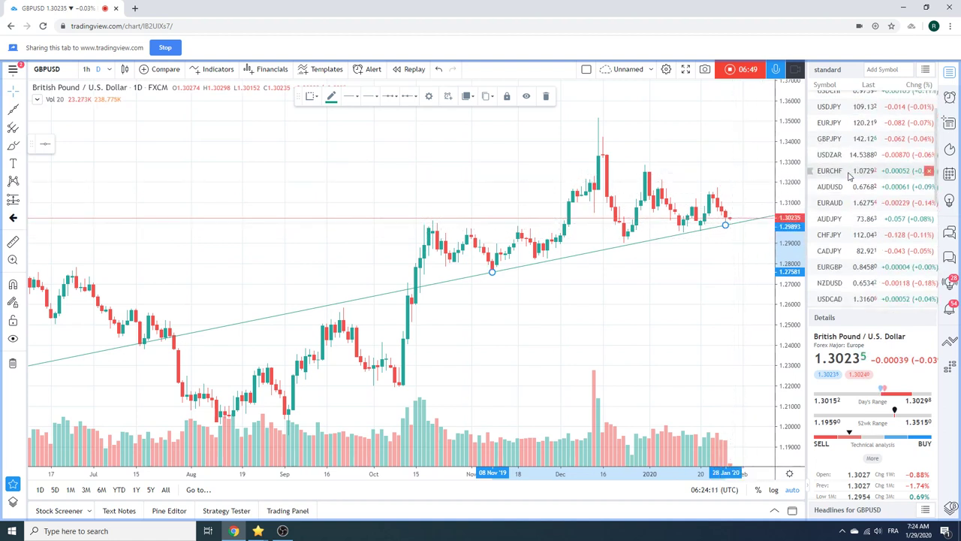
Step: Load the daily CADJPY chart from the watchlist in place of GBPUSD
{"action": "left_click", "coordinate": [844, 255]}
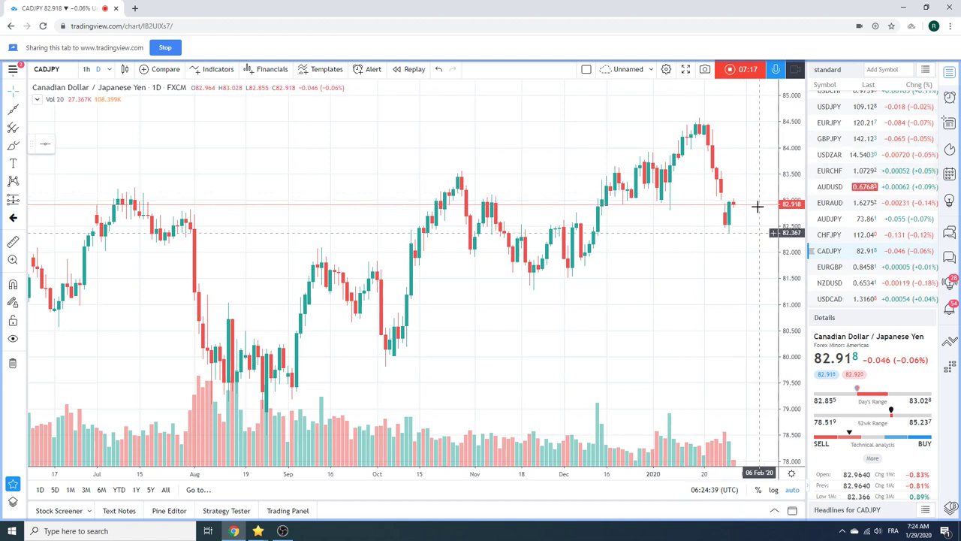
{"action": "scroll", "coordinate": [861, 178], "scroll_direction": "down", "scroll_amount": 3}
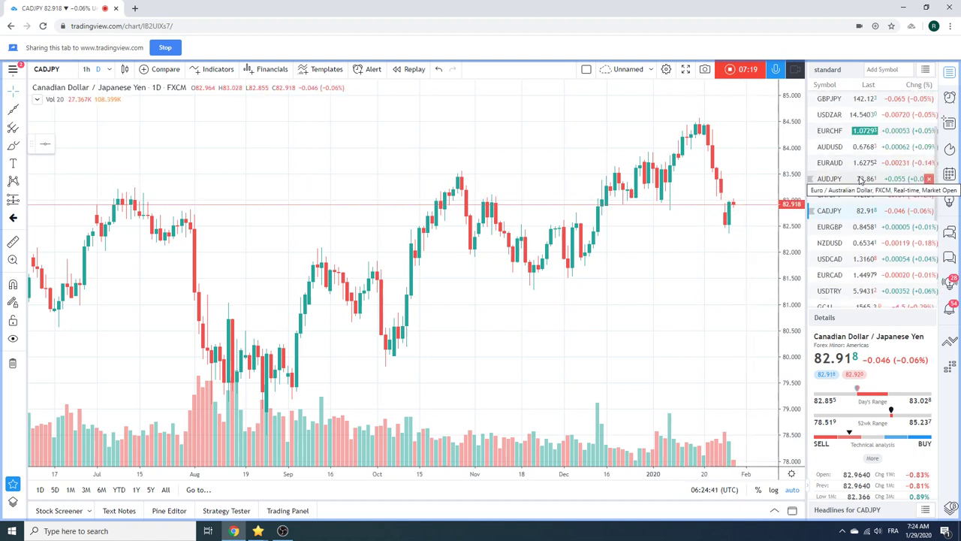
Step: Stop the recording to open the Preview Video Idea window while the video uploads
{"action": "scroll", "coordinate": [873, 248], "scroll_direction": "up", "scroll_amount": 5}
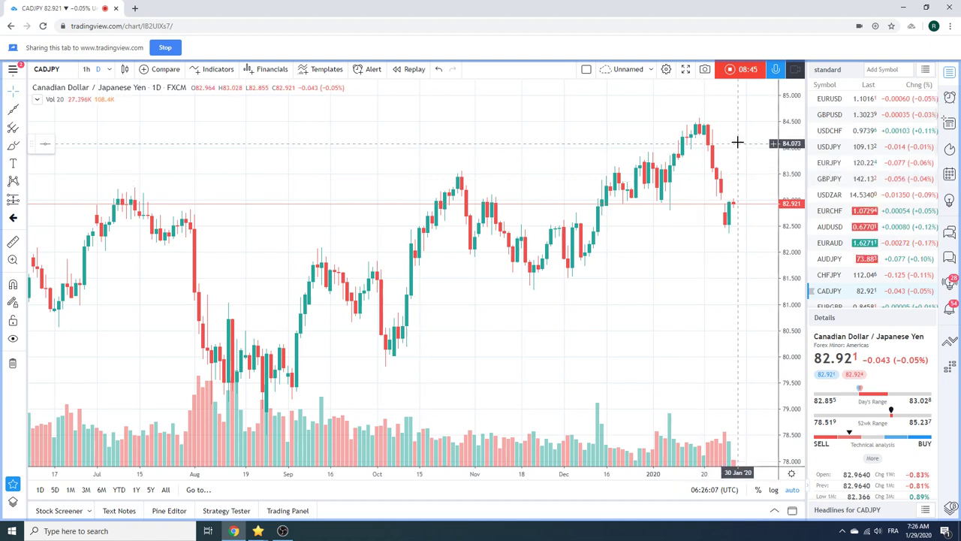
{"action": "left_click", "coordinate": [730, 71]}
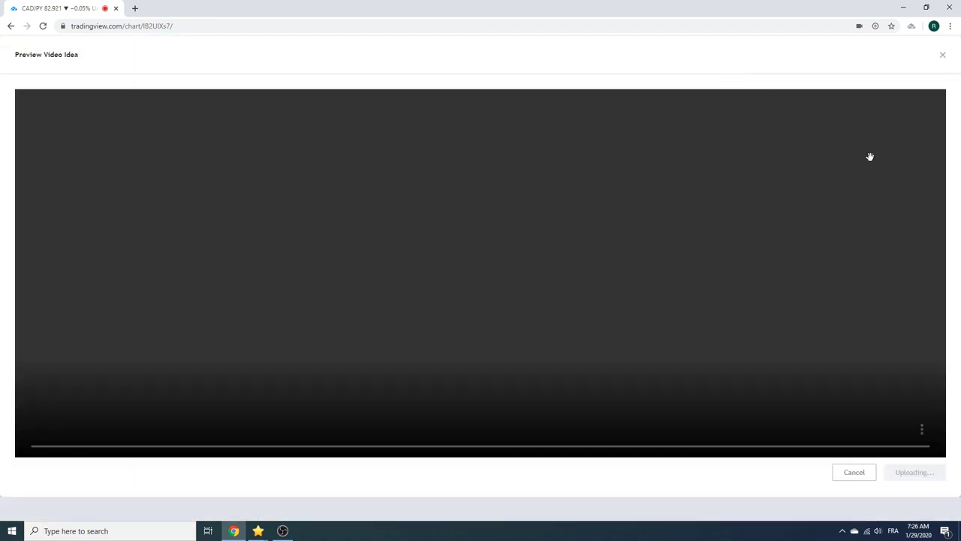